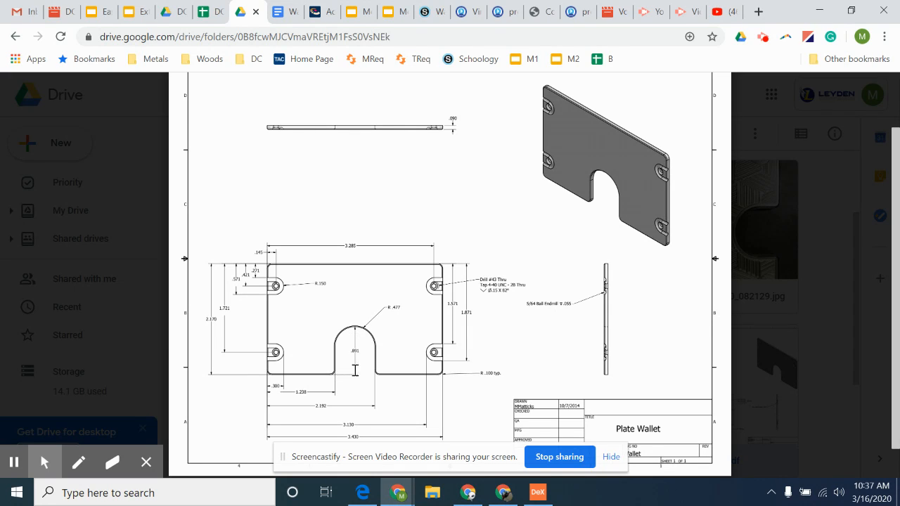
# Step: Read the notch's edge dimensions on the Plate Wallet drawing and calculate its width as 2.192 - 1.238 in Calculator
pyautogui.moveTo(342, 374)
pyautogui.mouseDown()
pyautogui.moveTo(330, 372)
pyautogui.moveTo(362, 370)
pyautogui.moveTo(350, 318)
pyautogui.moveTo(356, 351)
pyautogui.moveTo(336, 369)
pyautogui.moveTo(372, 369)
pyautogui.moveTo(334, 373)
pyautogui.moveTo(373, 372)
pyautogui.moveTo(337, 370)
pyautogui.mouseUp()
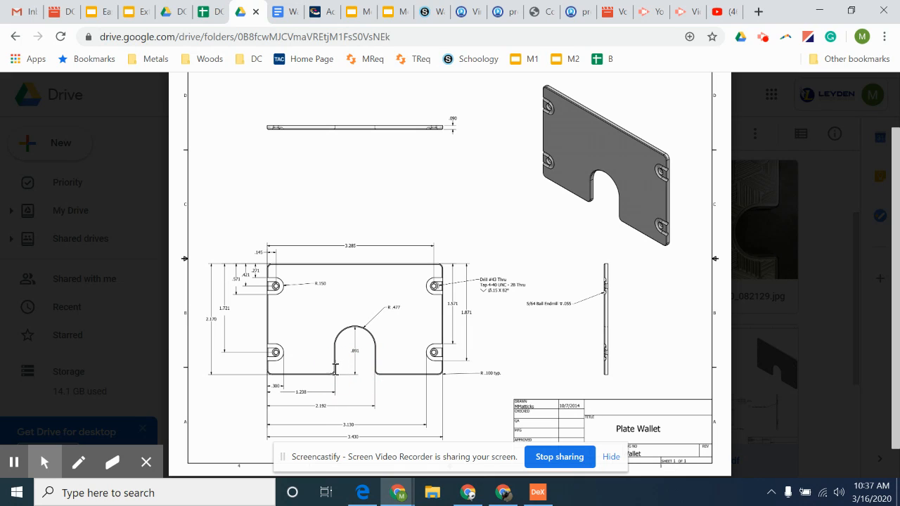
pyautogui.click(268, 369)
pyautogui.moveTo(267, 369)
pyautogui.mouseDown()
pyautogui.moveTo(334, 362)
pyautogui.moveTo(264, 363)
pyautogui.moveTo(375, 362)
pyautogui.mouseUp()
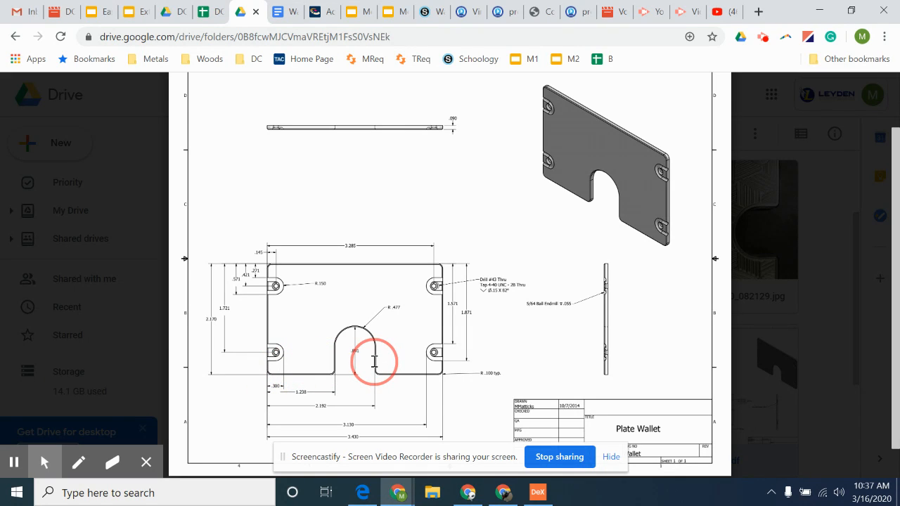
pyautogui.click(296, 392)
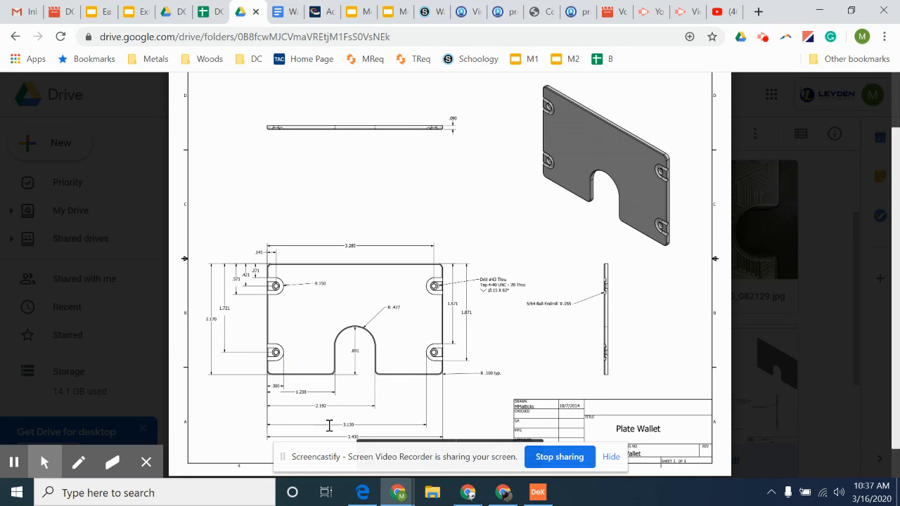
pyautogui.click(167, 492)
pyautogui.write('calc')
pyautogui.press('Return')
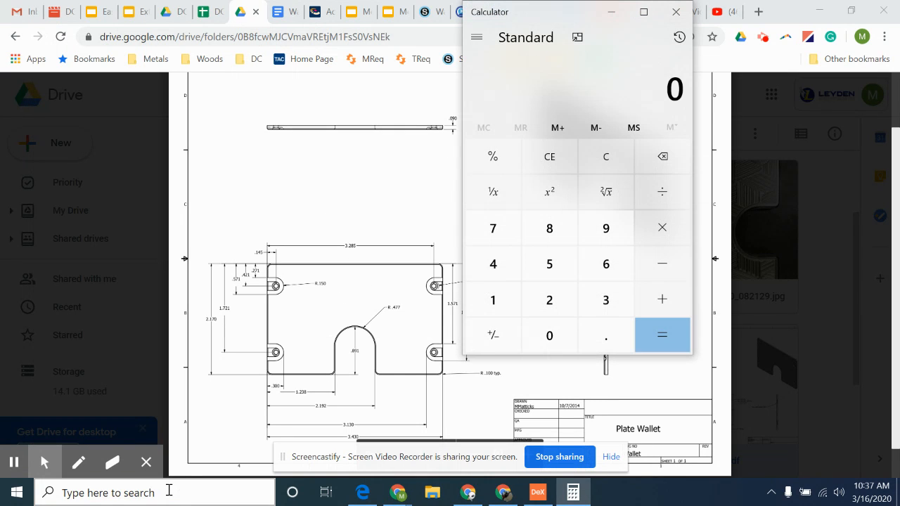
pyautogui.write('2.192')
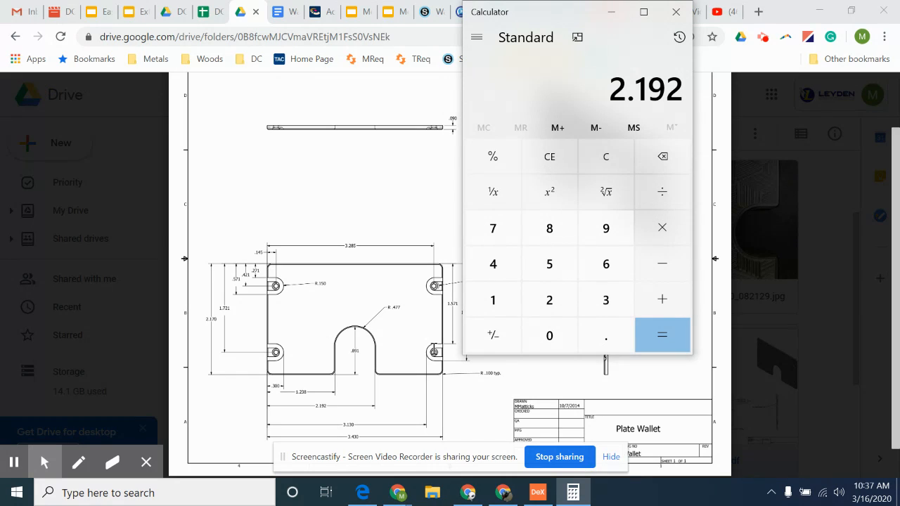
pyautogui.press('-')
pyautogui.write('1.238')
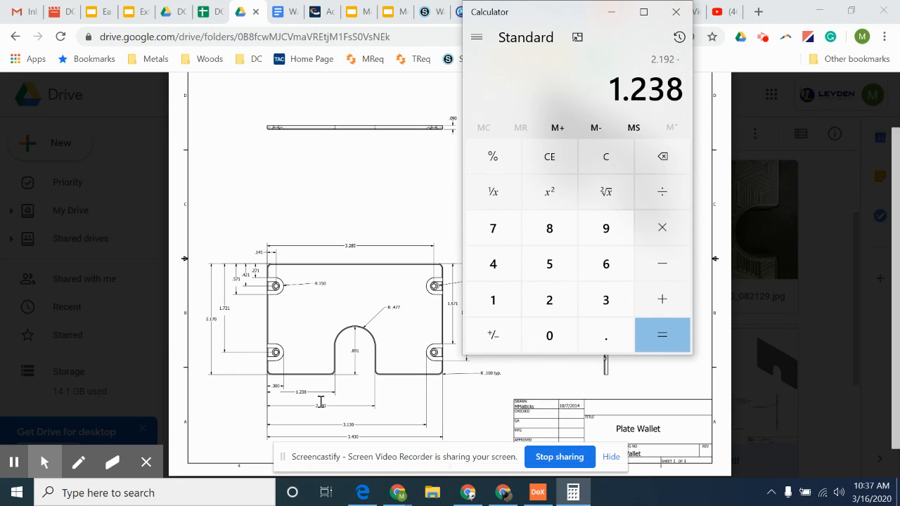
pyautogui.press('Return')
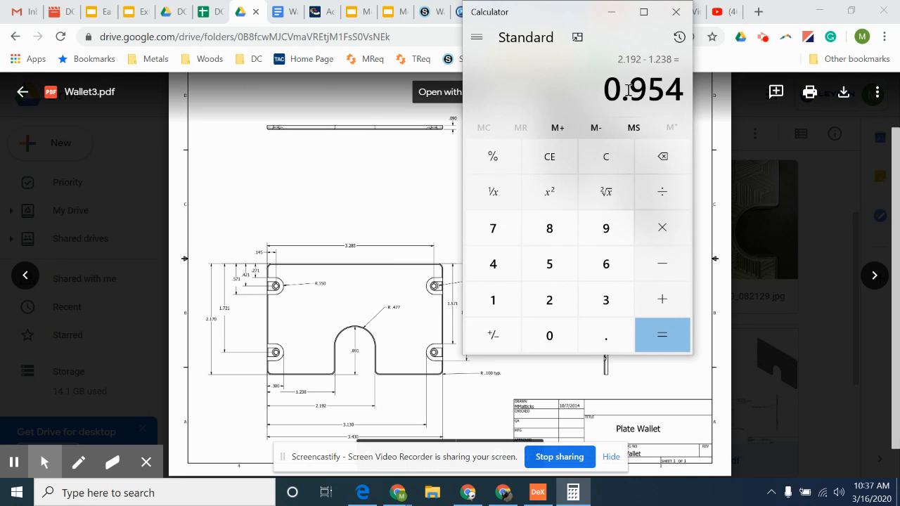
pyautogui.moveTo(630, 90); pyautogui.dragTo(683, 89)
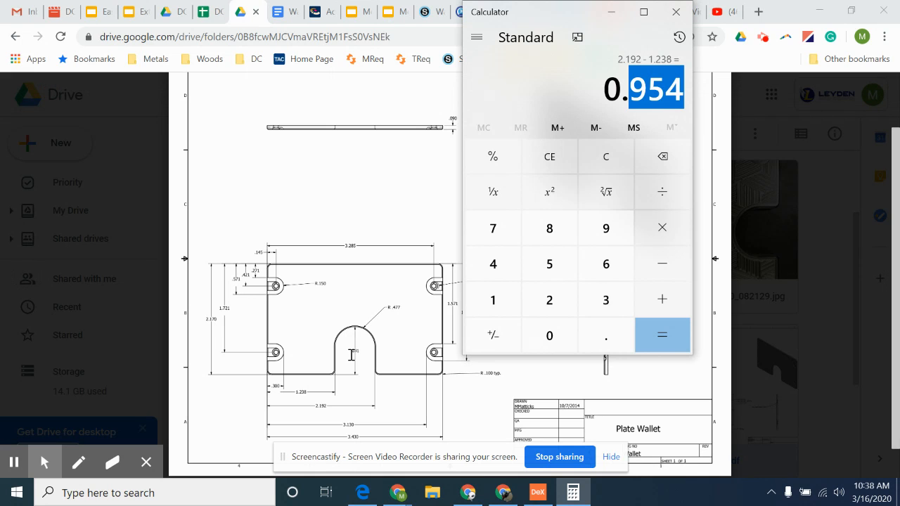
# Step: Switch to VCarve Pro and set up a new rectangle for the notch, 0.954 inches wide and 0.891 inches high
pyautogui.click(315, 12)
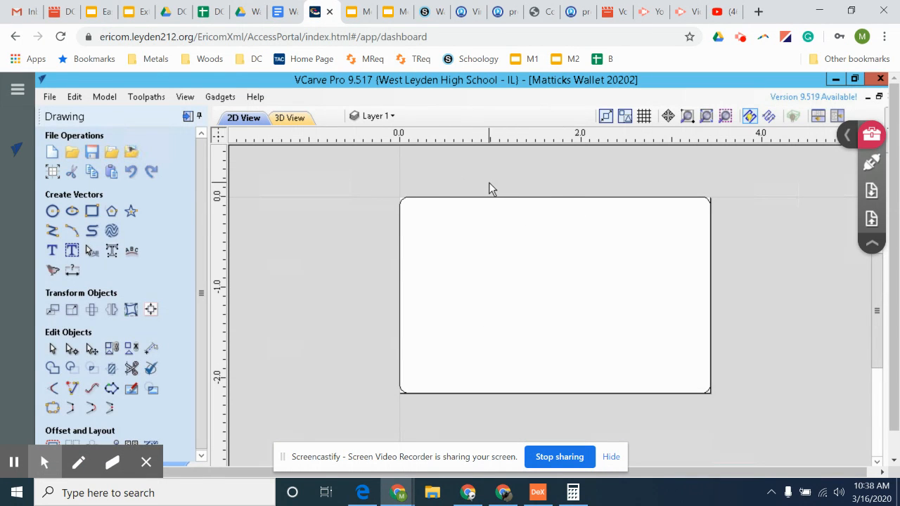
pyautogui.click(91, 211)
pyautogui.moveTo(146, 363); pyautogui.dragTo(119, 367)
pyautogui.write('.')
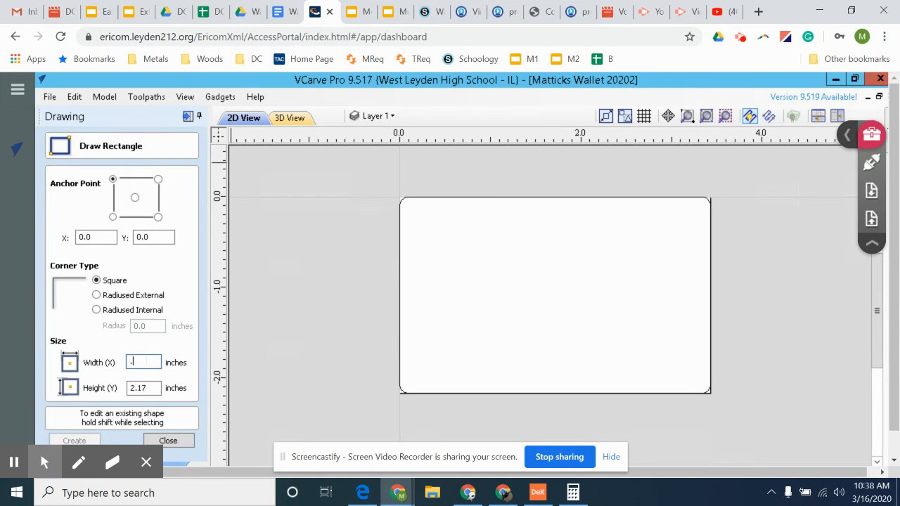
pyautogui.write('954')
pyautogui.press('Tab')
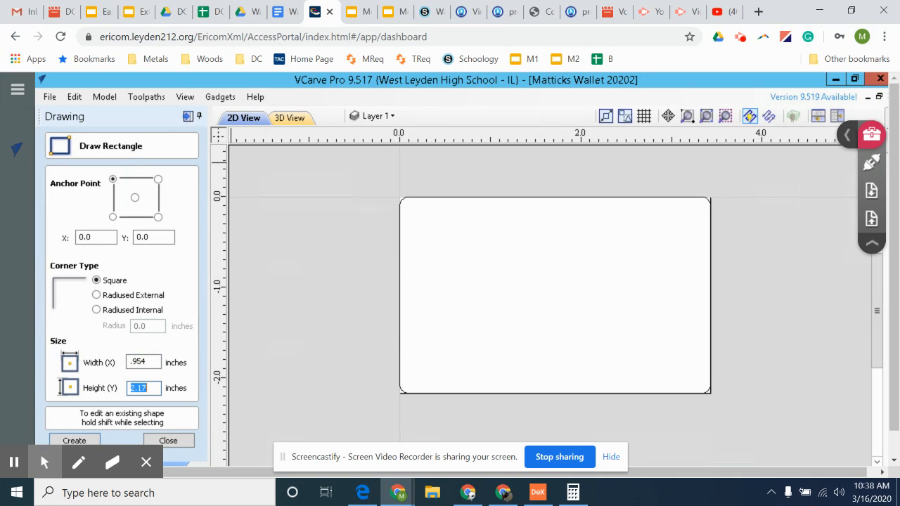
pyautogui.write('.89')
pyautogui.click(244, 12)
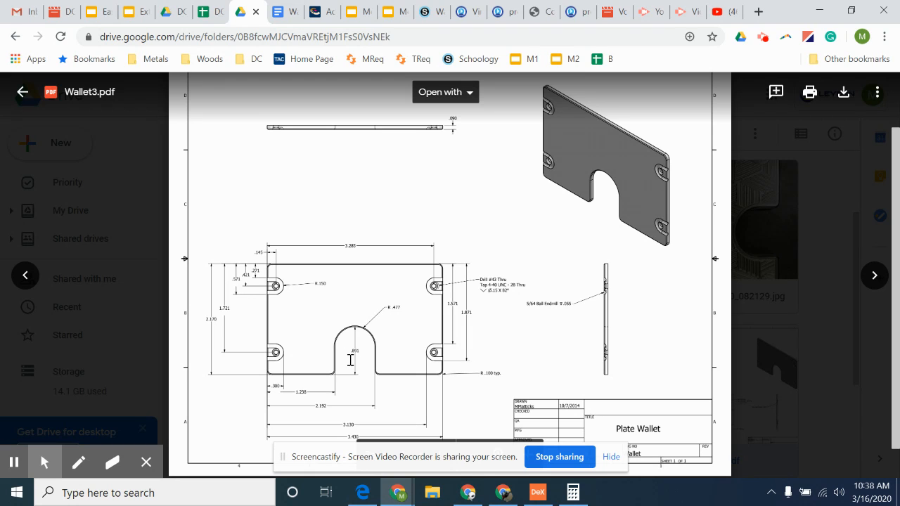
pyautogui.click(573, 493)
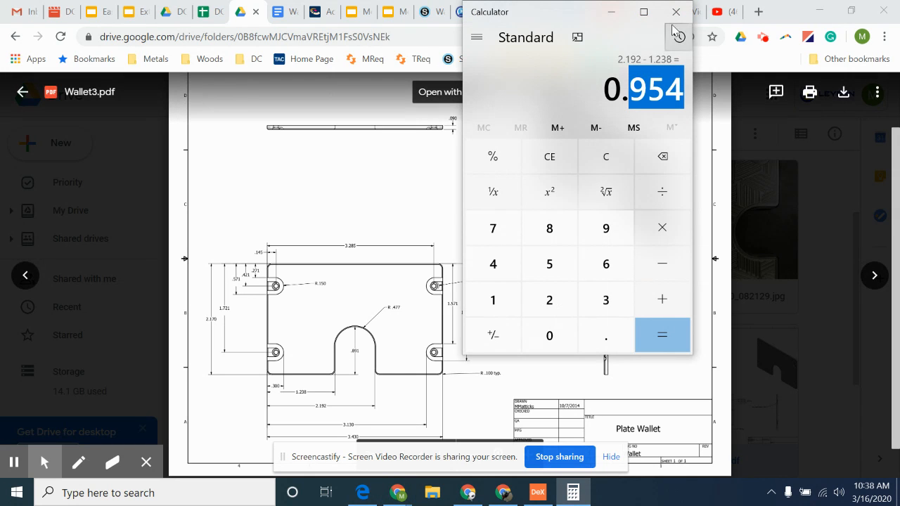
pyautogui.click(318, 12)
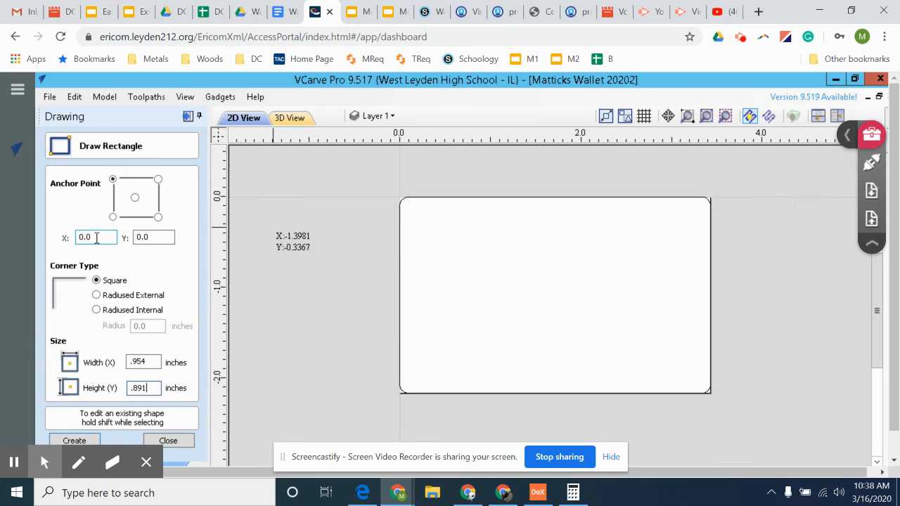
# Step: Look up the notch's corner position on the drawing, then create the rectangle with its bottom-left anchor at X 1.238, Y 2.17
pyautogui.click(252, 12)
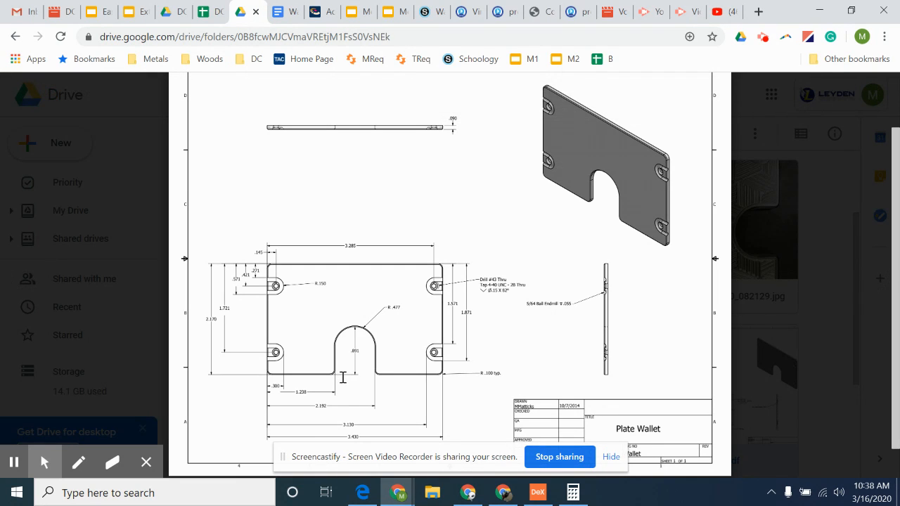
pyautogui.keyDown('ctrl'); pyautogui.scroll(3, 342, 378); pyautogui.keyUp('ctrl')
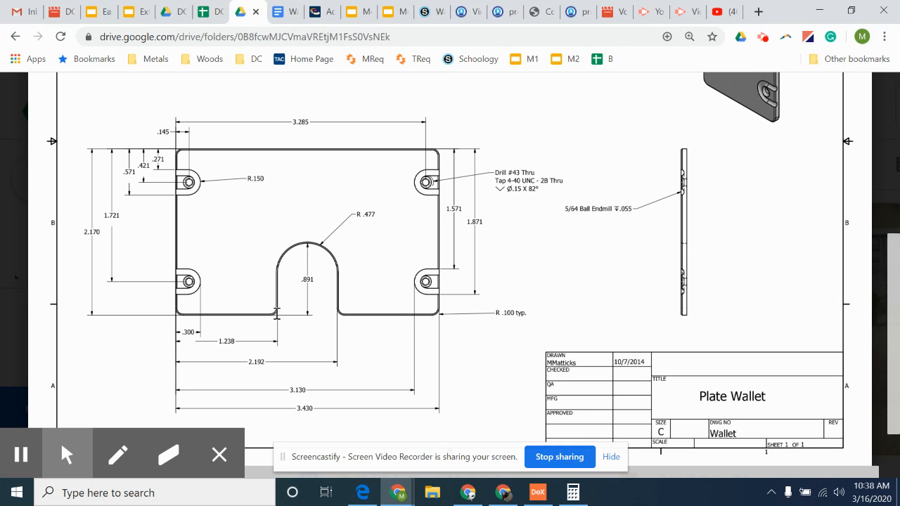
pyautogui.doubleClick(230, 341)
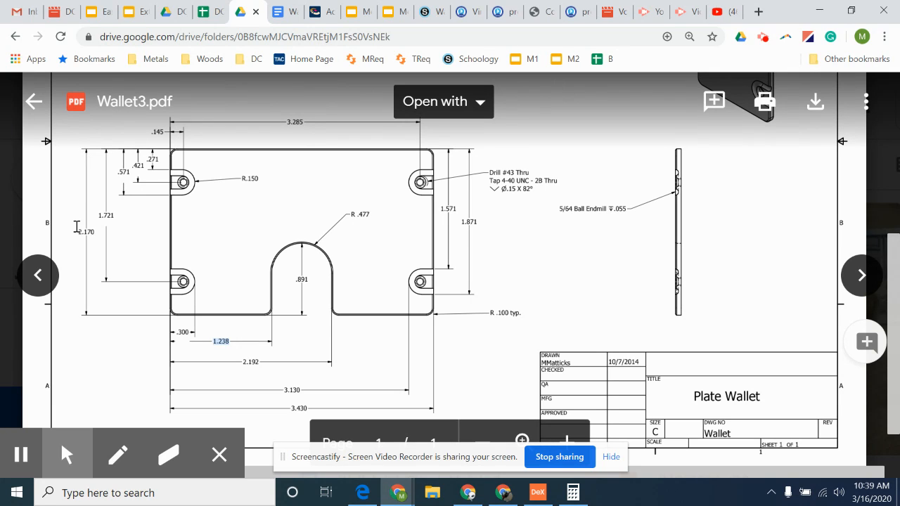
pyautogui.doubleClick(85, 233)
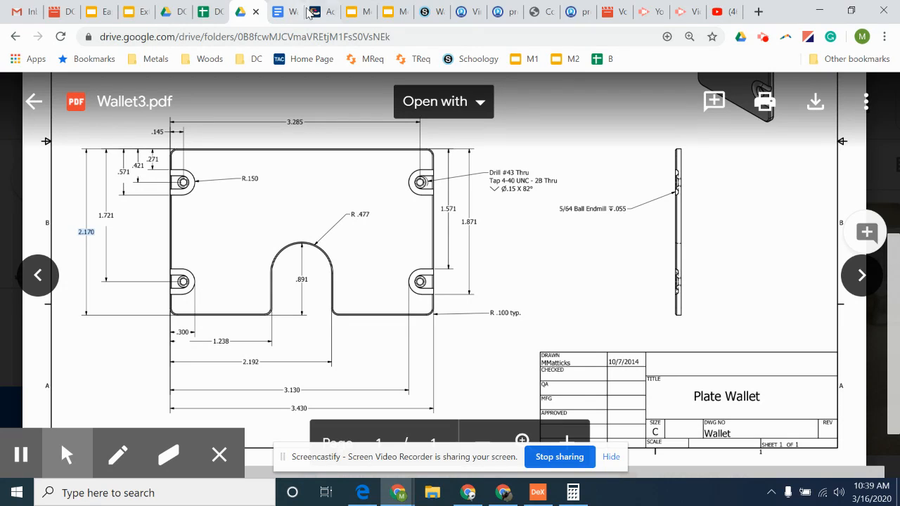
pyautogui.click(321, 14)
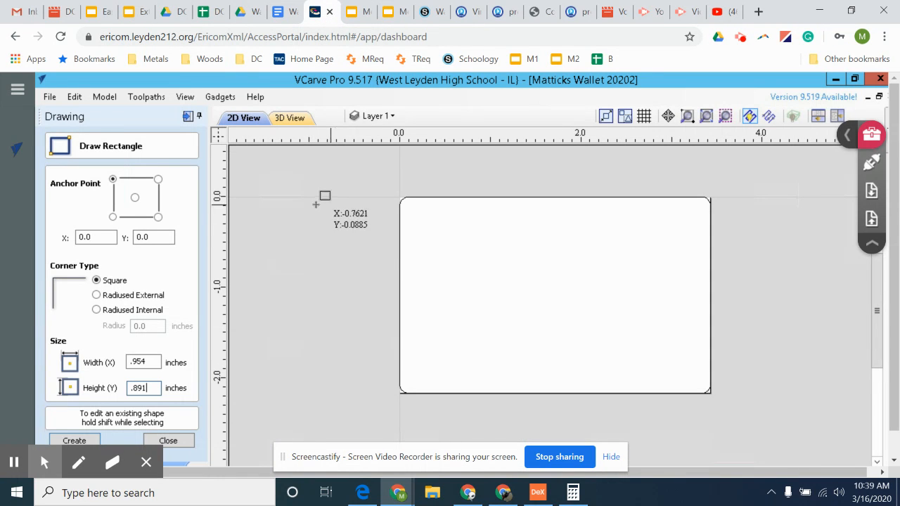
pyautogui.click(113, 217)
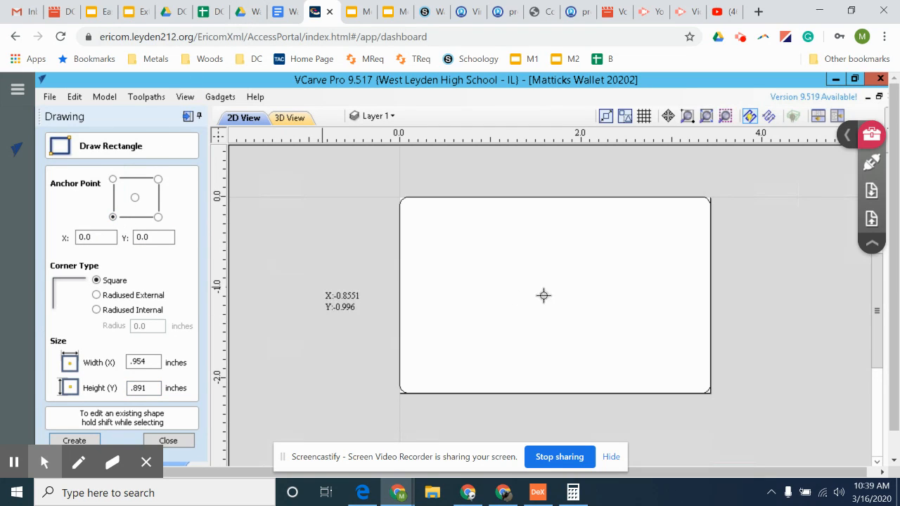
pyautogui.click(107, 235)
pyautogui.moveTo(107, 235); pyautogui.dragTo(74, 238)
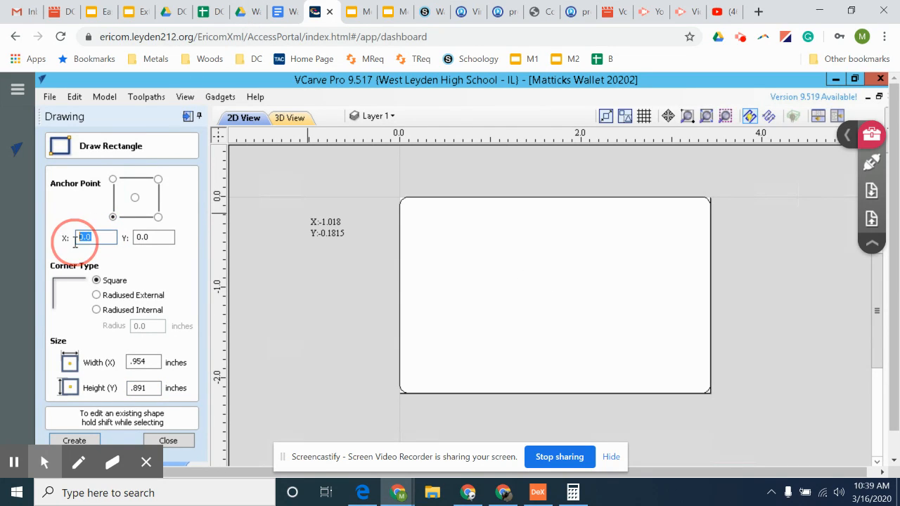
pyautogui.write('1.238')
pyautogui.press('Tab')
pyautogui.write('2')
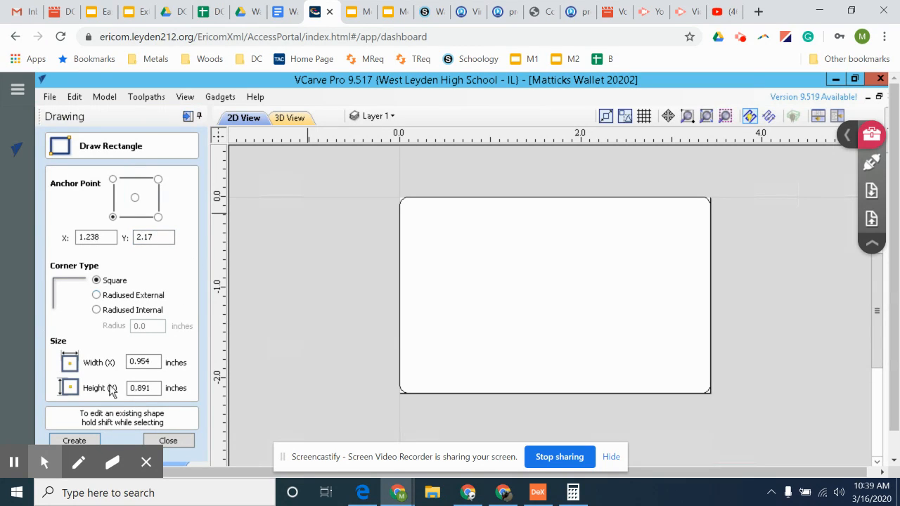
pyautogui.click(83, 442)
# Step: Set the rectangle's anchor Y to -2.17, create it again at the plate's bottom edge, and finish drawing rectangles
pyautogui.scroll(-4, 559, 249)
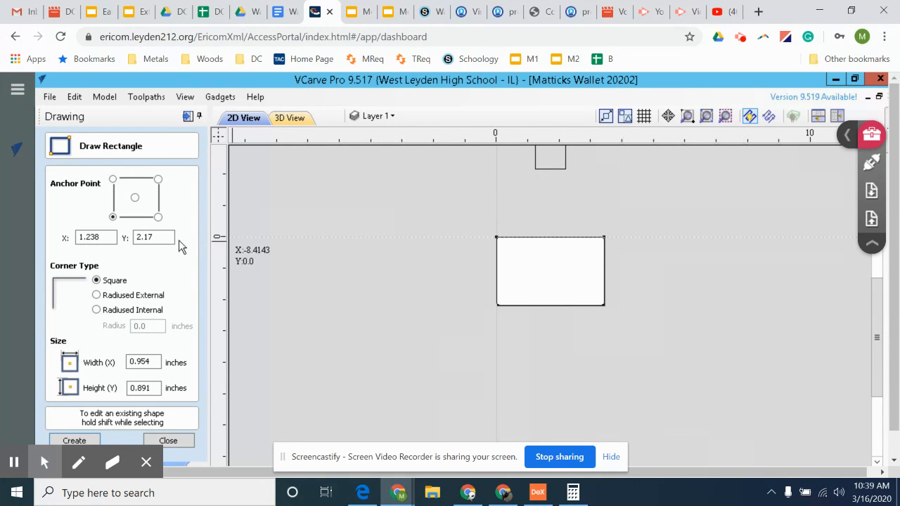
pyautogui.click(138, 237)
pyautogui.write('-')
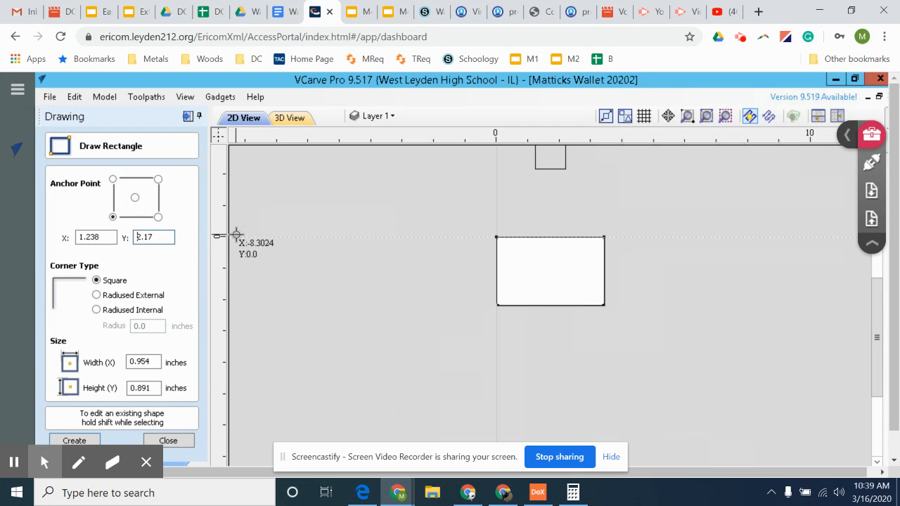
pyautogui.click(74, 441)
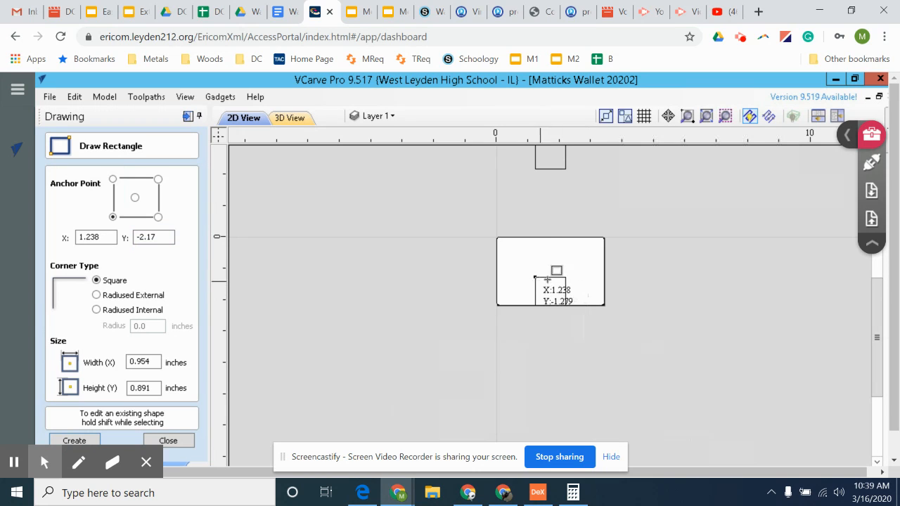
pyautogui.scroll(4, 552, 295)
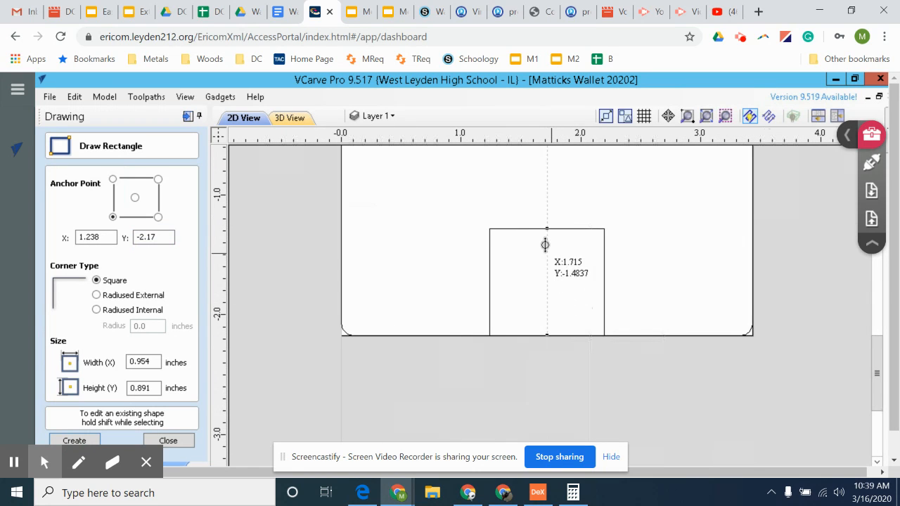
pyautogui.scroll(-3, 535, 212)
pyautogui.click(169, 441)
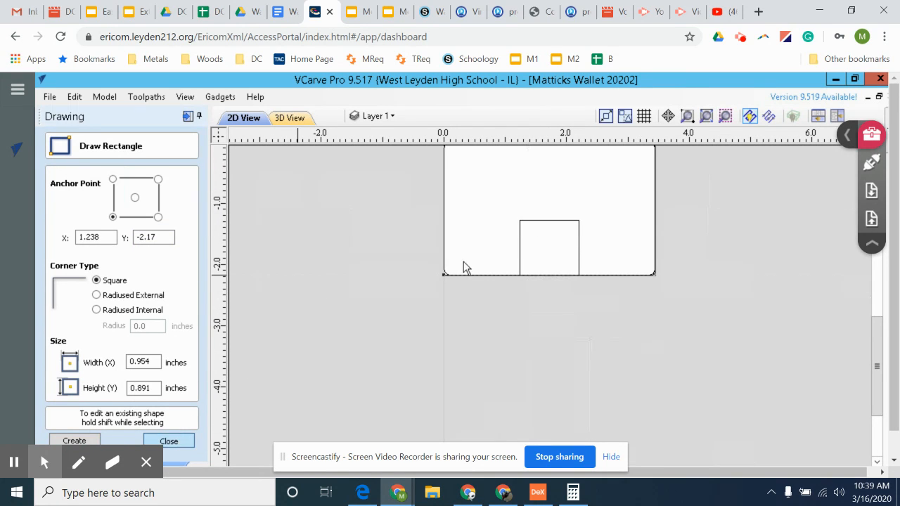
# Step: Delete the misplaced rectangle above the plate outline
pyautogui.scroll(-2, 527, 210)
pyautogui.scroll(-3, 527, 210)
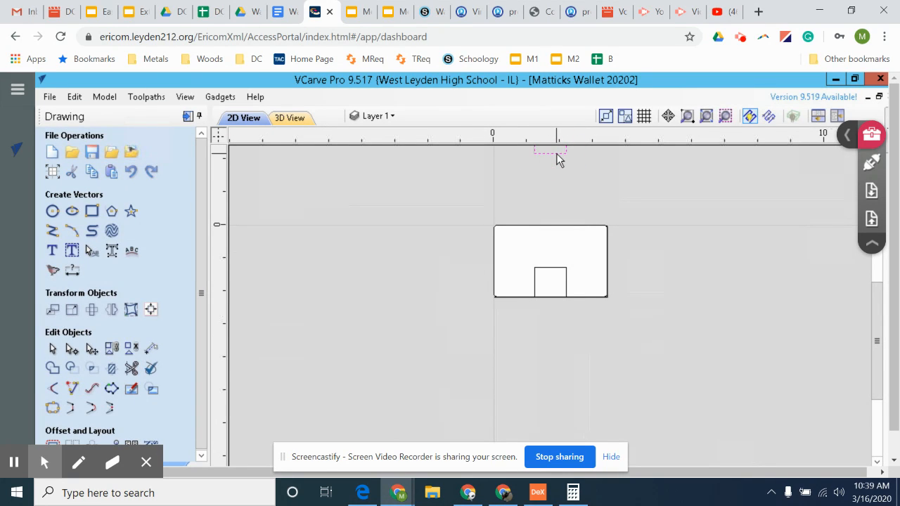
pyautogui.rightClick(556, 153)
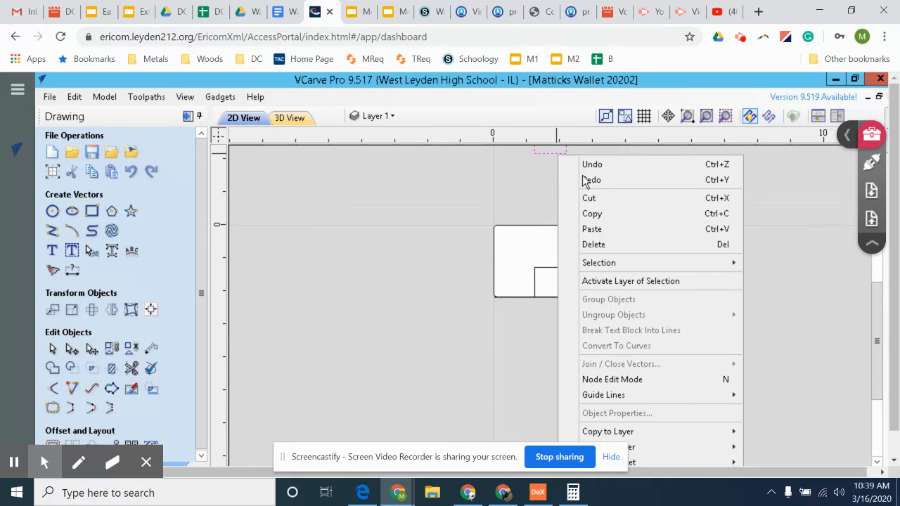
pyautogui.click(622, 245)
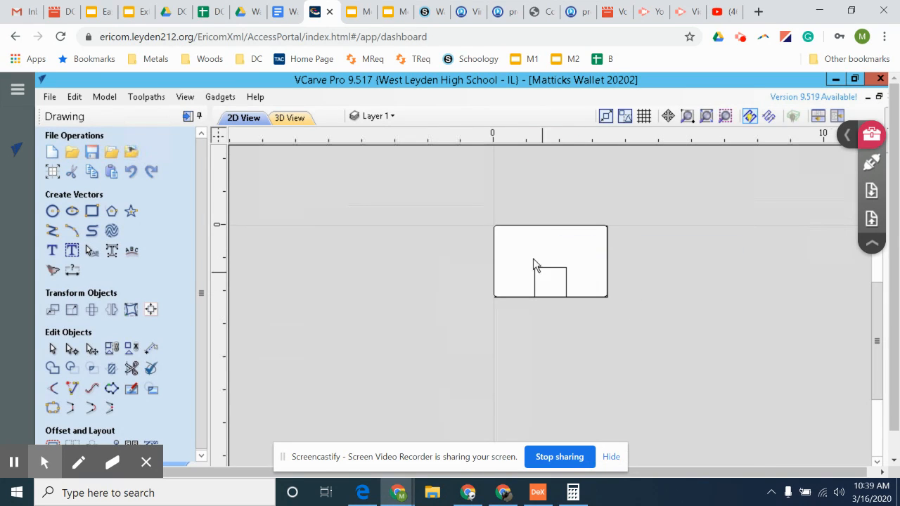
# Step: Check the notch rectangle and plate outline as separate vectors, and trim away the rectangle's bottom edge with Interactive Vector Trim
pyautogui.scroll(3, 549, 288)
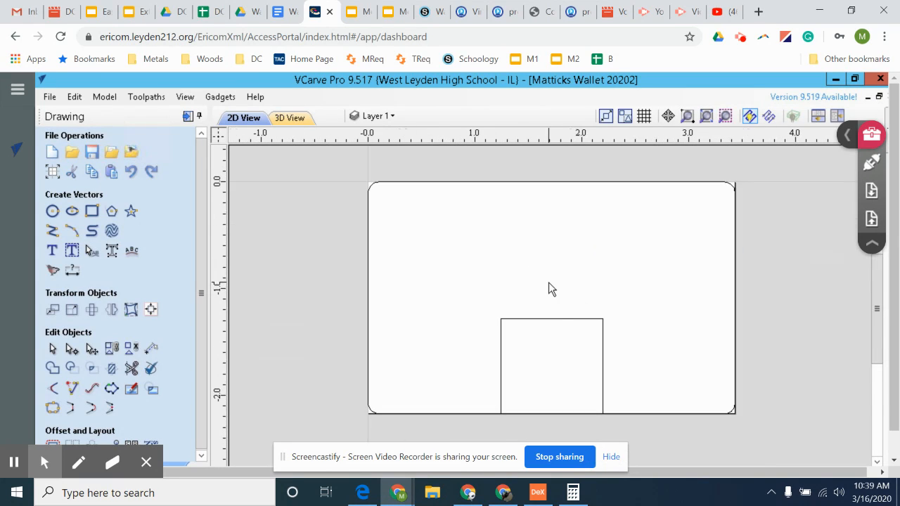
pyautogui.click(531, 320)
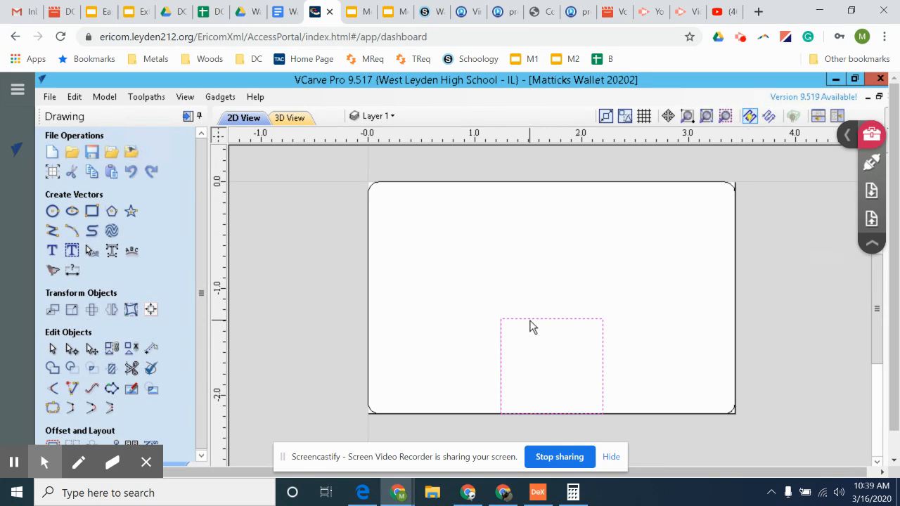
pyautogui.click(368, 373)
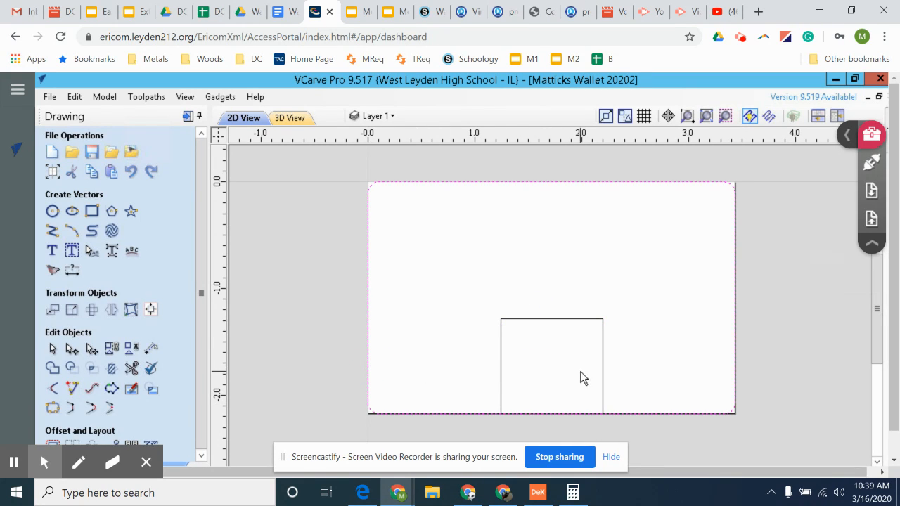
pyautogui.click(549, 417)
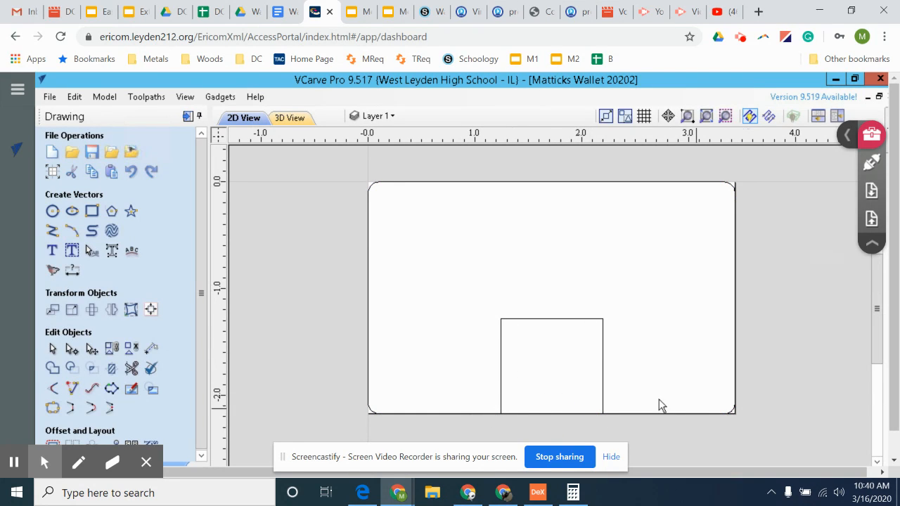
pyautogui.click(131, 370)
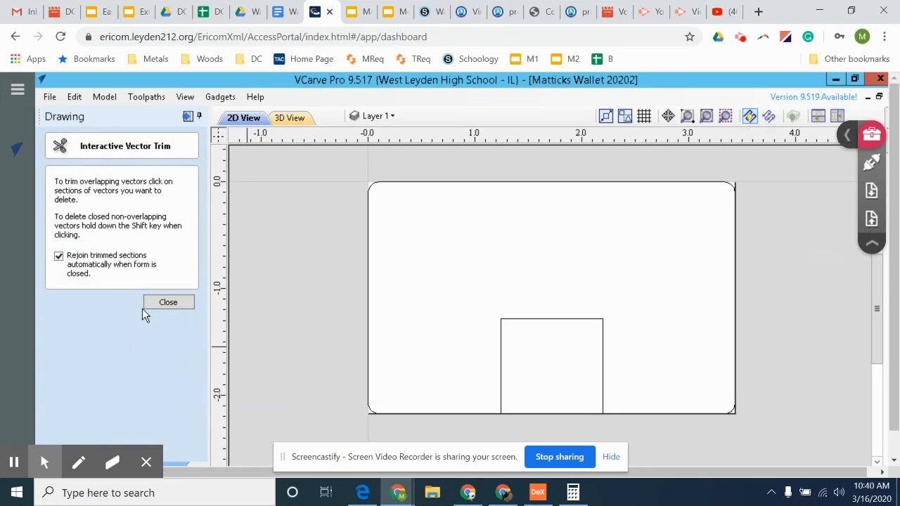
pyautogui.moveTo(68, 258); pyautogui.dragTo(125, 260)
pyautogui.click(529, 414)
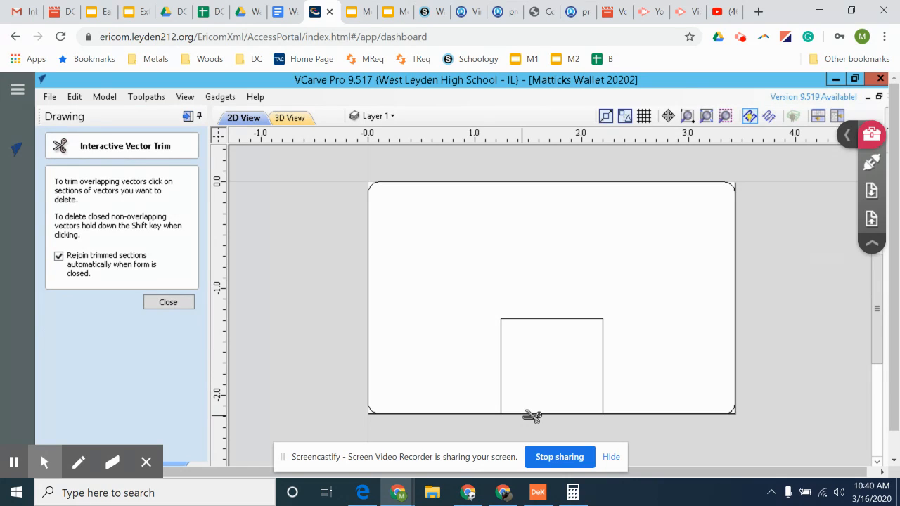
pyautogui.press('Escape')
# Step: Trim the plate outline's bottom edge across the notch opening, rejoin the vectors automatically, and select the joined outline
pyautogui.click(515, 319)
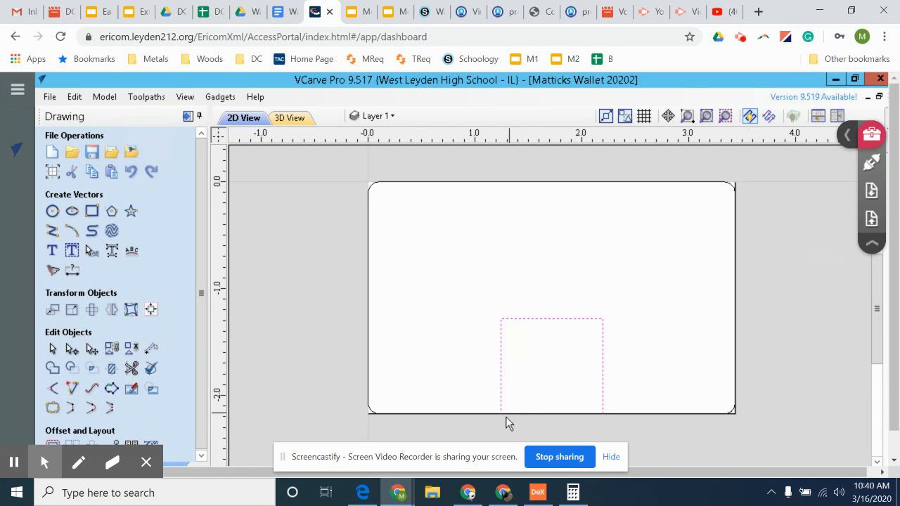
pyautogui.click(430, 413)
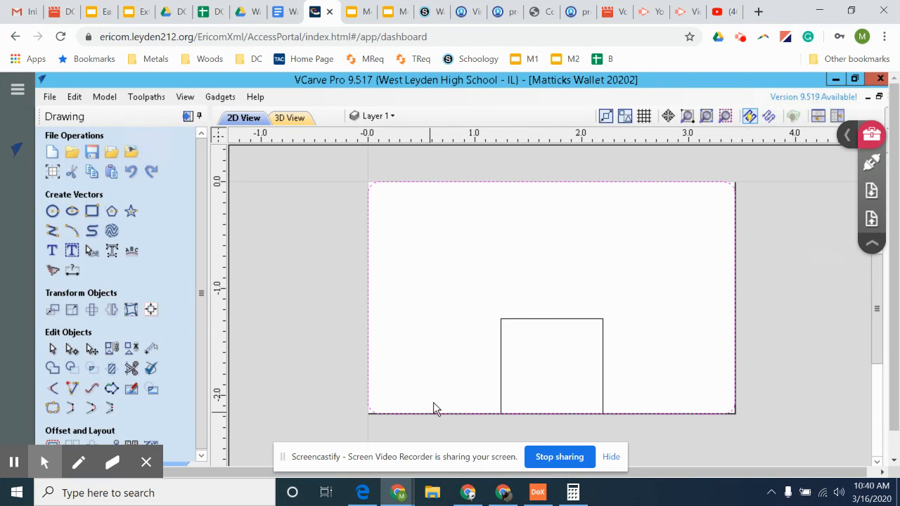
pyautogui.click(550, 421)
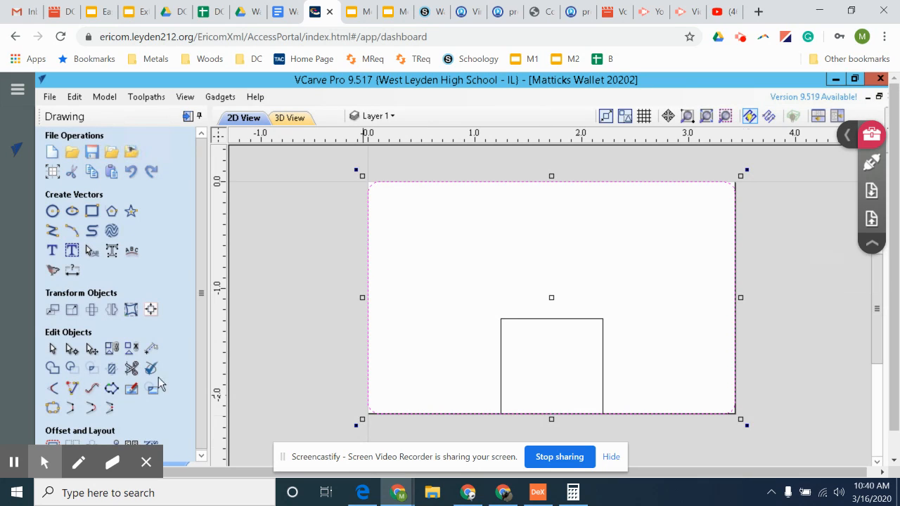
pyautogui.click(132, 368)
pyautogui.click(546, 413)
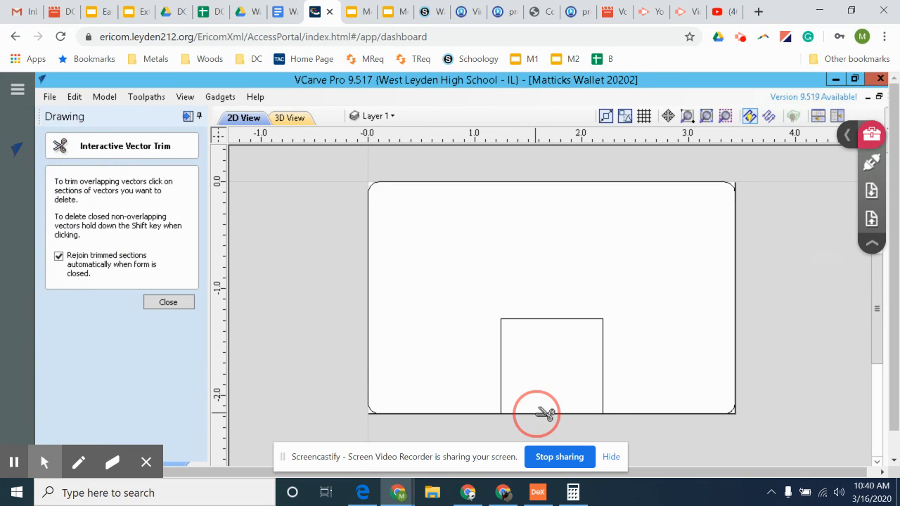
pyautogui.press('Escape')
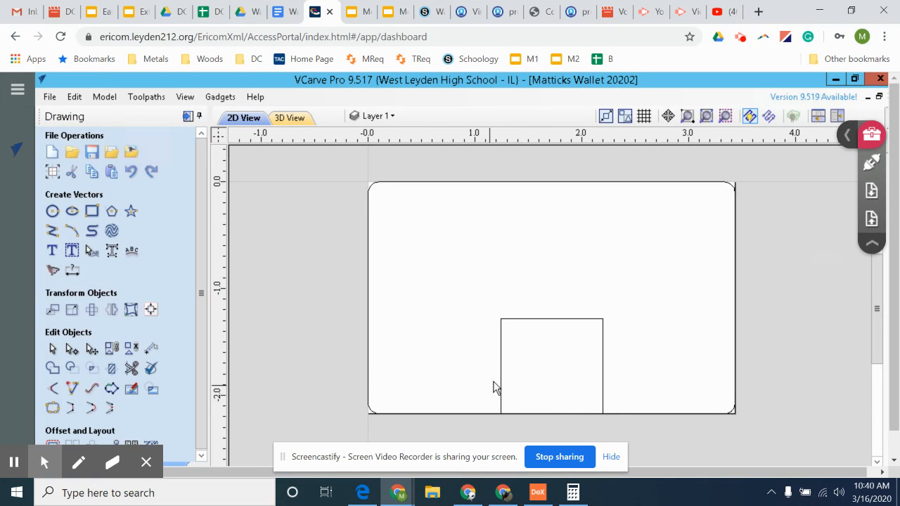
pyautogui.click(501, 374)
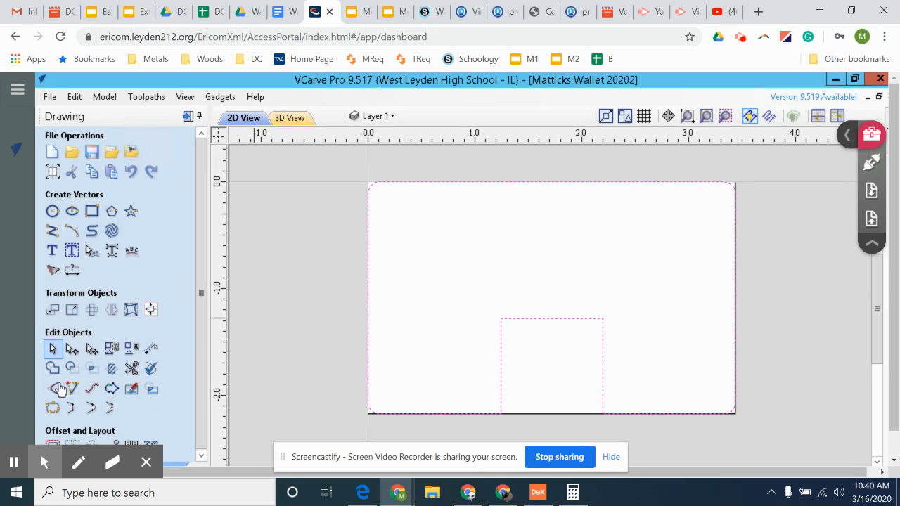
# Step: Check the typical corner radius on the drawing and add normal 0.1-inch fillets to both corners where the notch meets the bottom edge
pyautogui.click(55, 403)
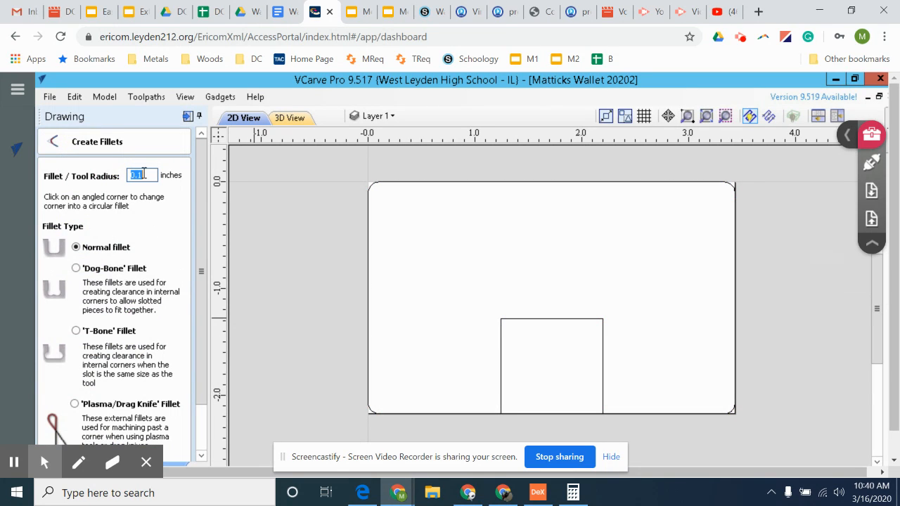
pyautogui.click(246, 12)
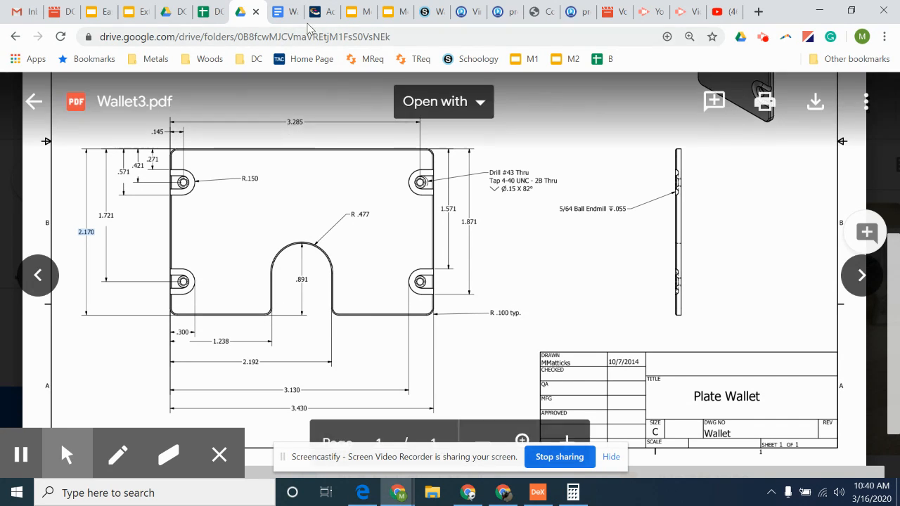
pyautogui.click(315, 11)
pyautogui.click(500, 415)
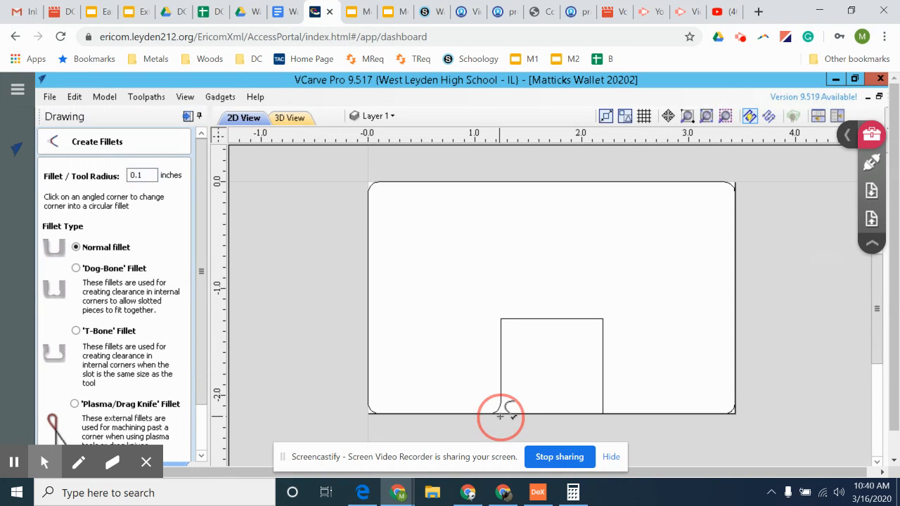
pyautogui.click(603, 416)
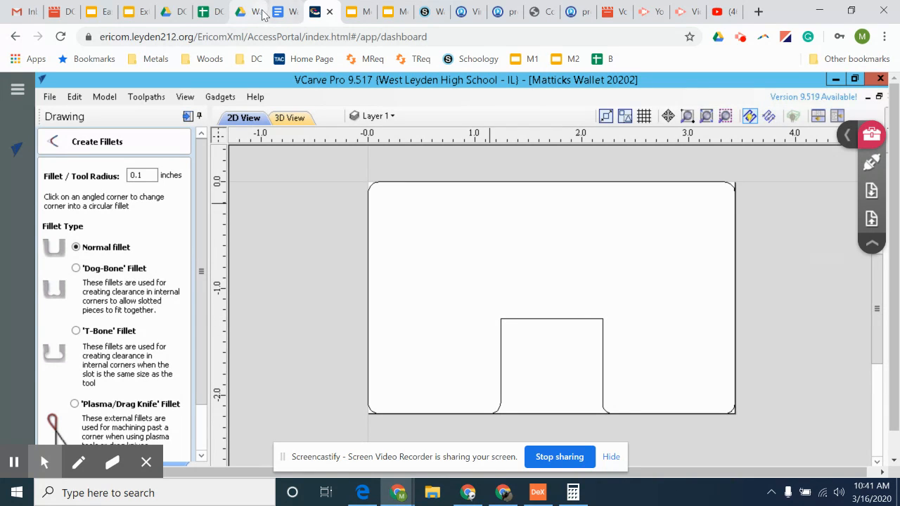
# Step: Look up the notch's arc radius on the drawing and round both upper notch corners with normal 0.477-inch fillets
pyautogui.click(240, 11)
pyautogui.click(346, 214)
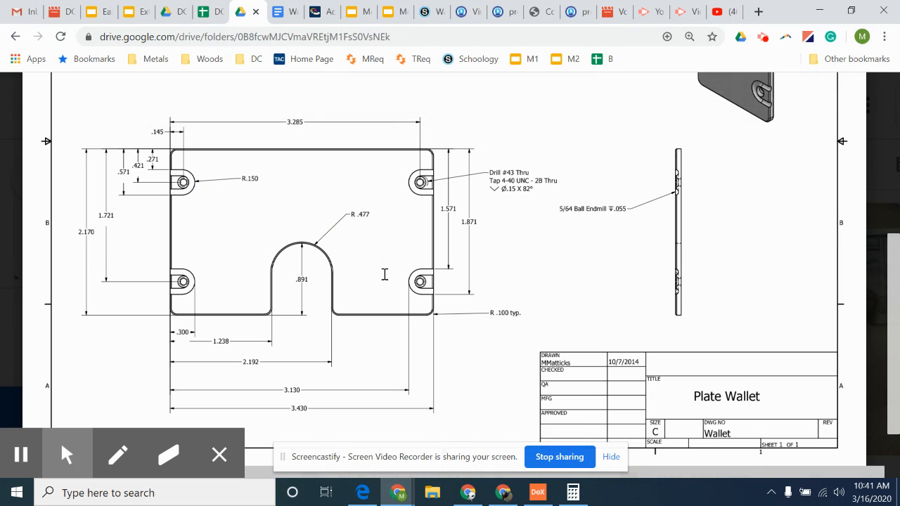
pyautogui.click(317, 11)
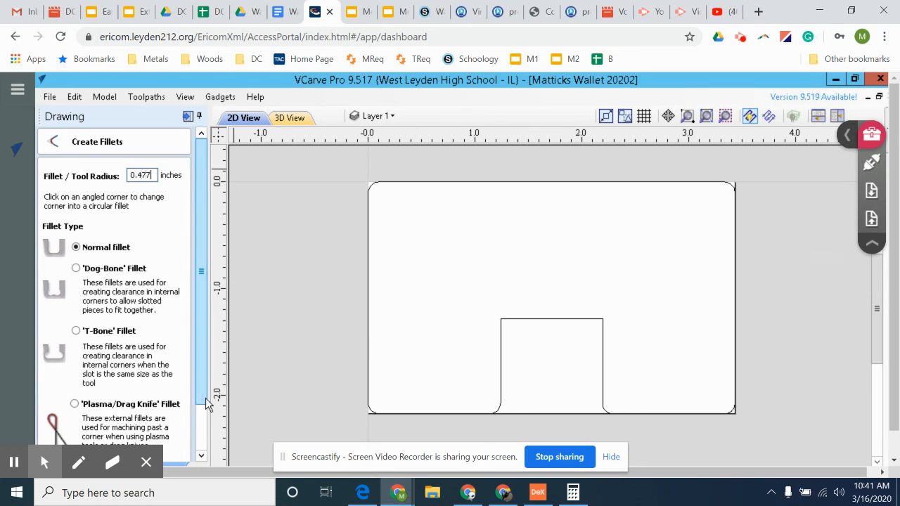
pyautogui.click(201, 422)
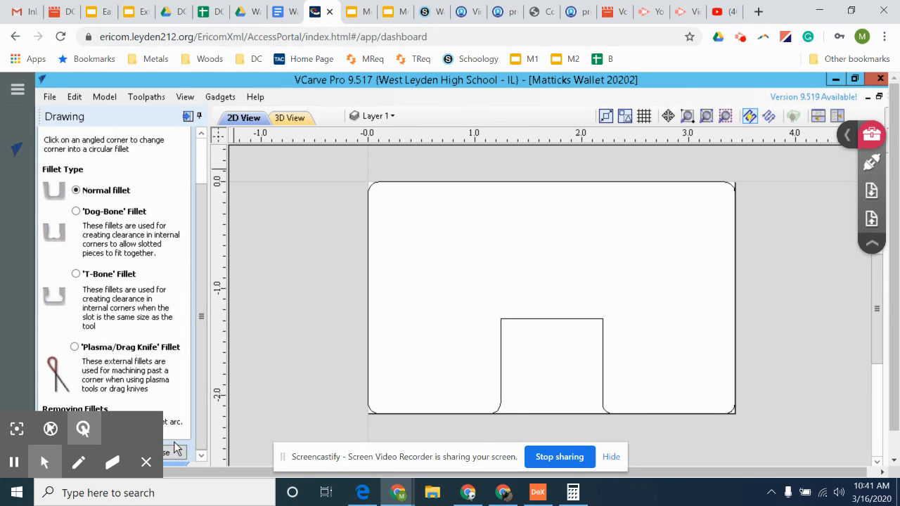
pyautogui.click(504, 317)
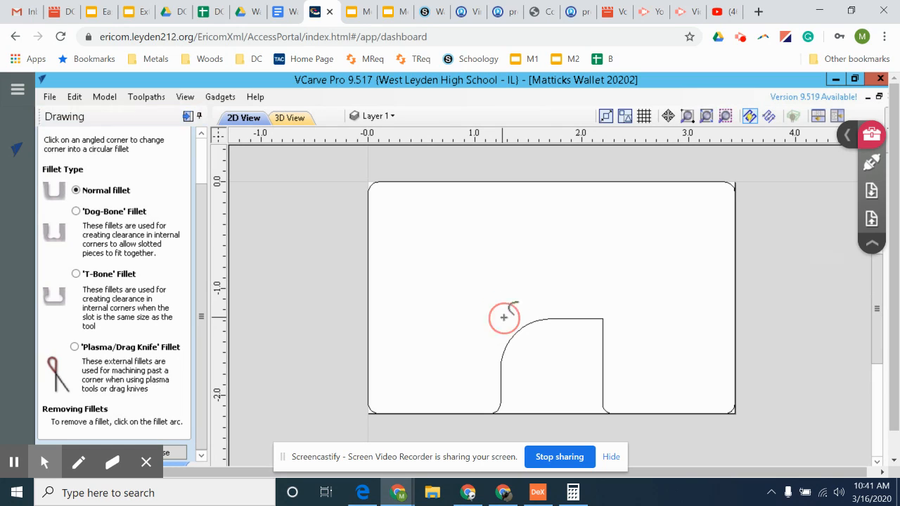
pyautogui.click(609, 318)
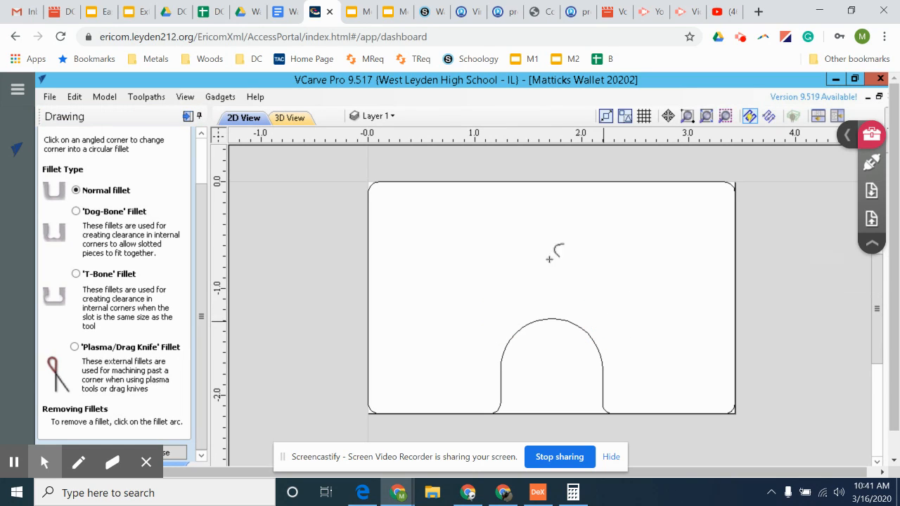
# Step: Examine the 3D view and the dimensioned front view on the Wallet3.pdf drawing for the plate's remaining features
pyautogui.click(245, 11)
pyautogui.scroll(5, 777, 163)
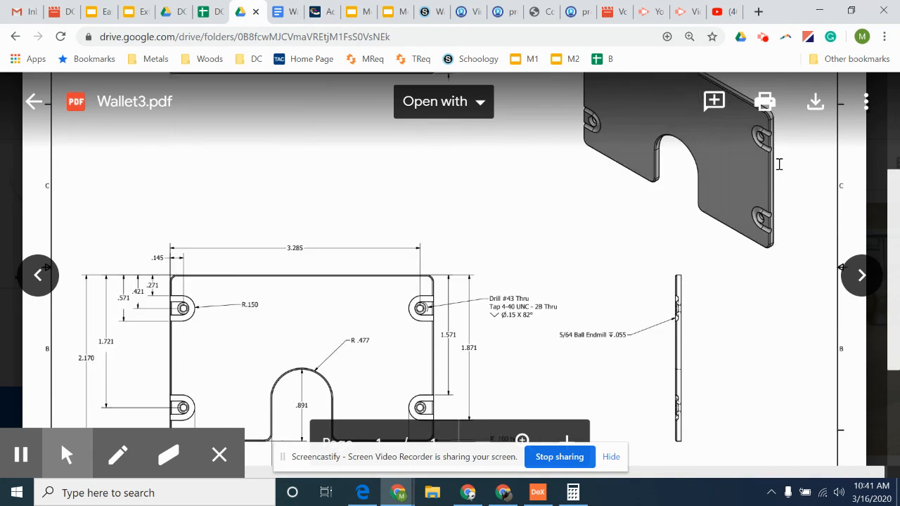
pyautogui.scroll(-5, 598, 272)
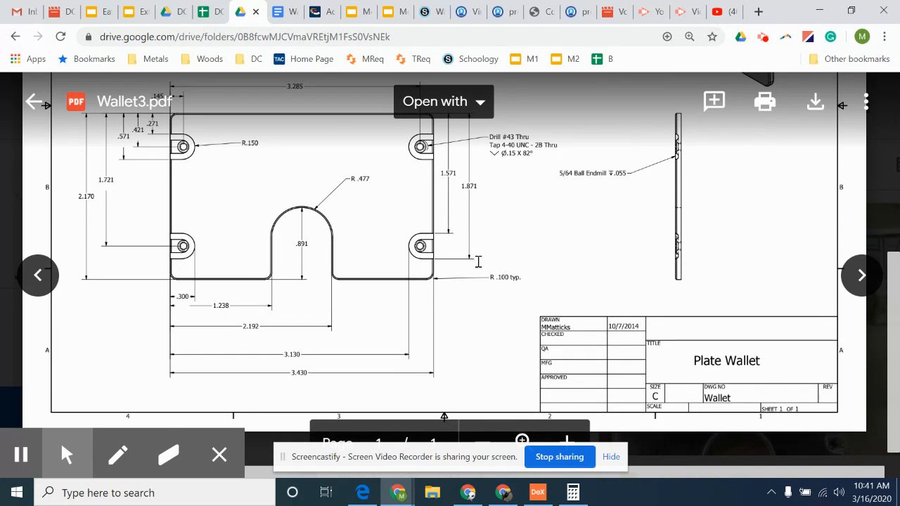